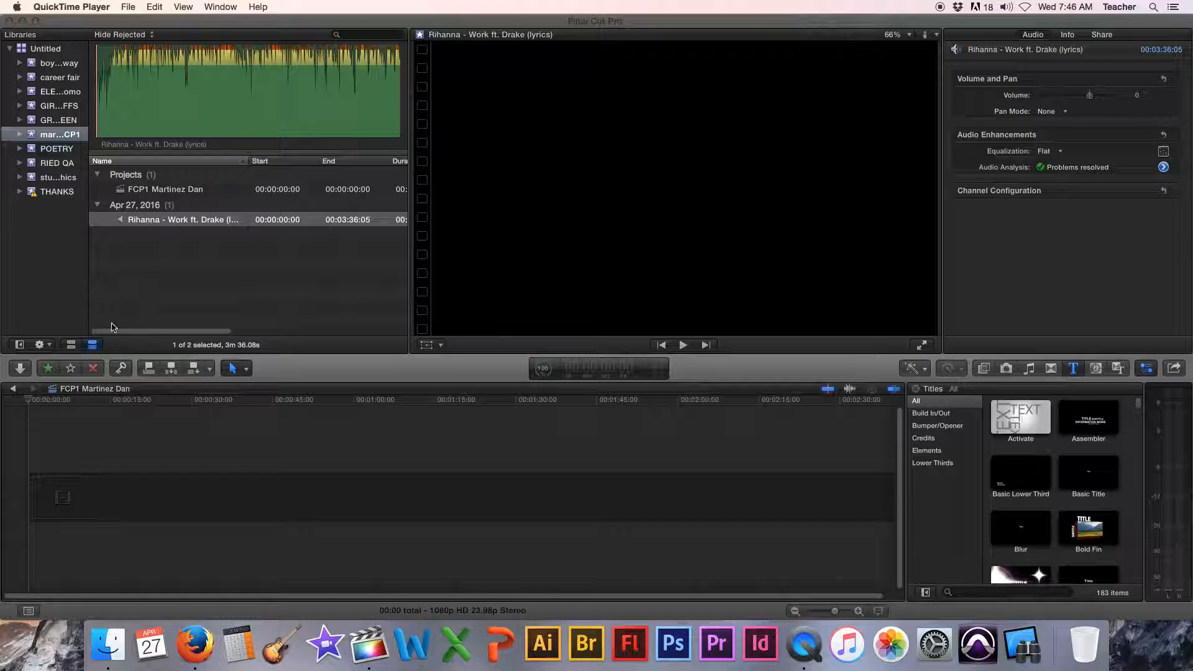
- Select the Rihanna - Work ft. Drake (lyrics) clip in the browser and play a preview of it
click(71, 346)
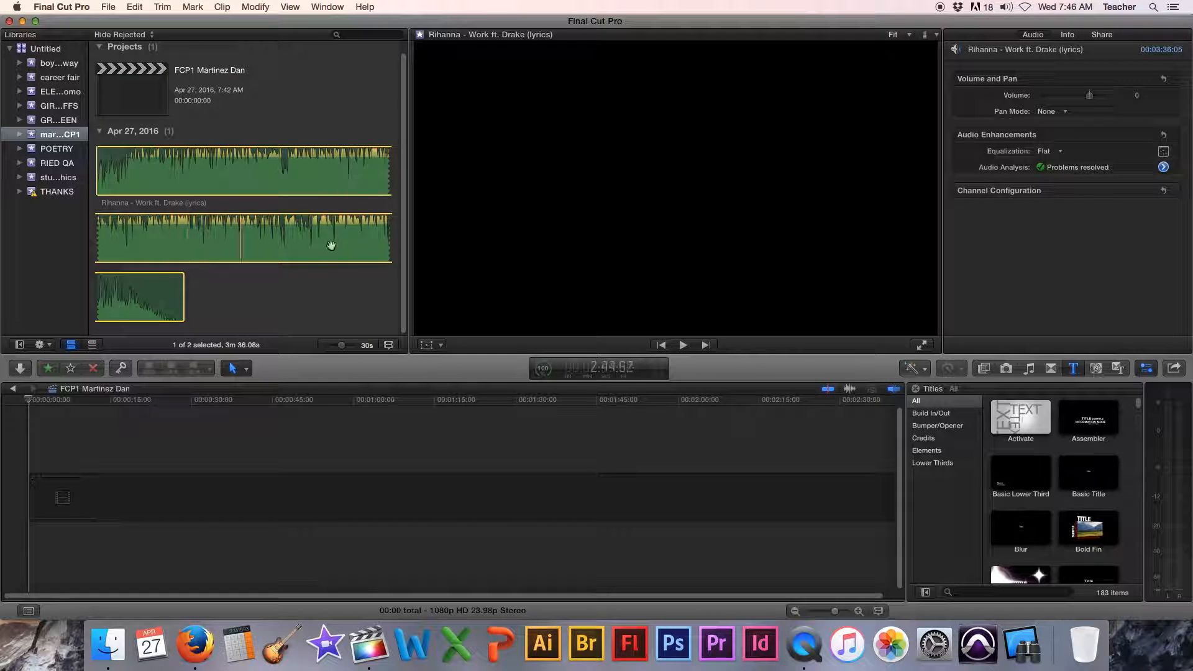
click(92, 346)
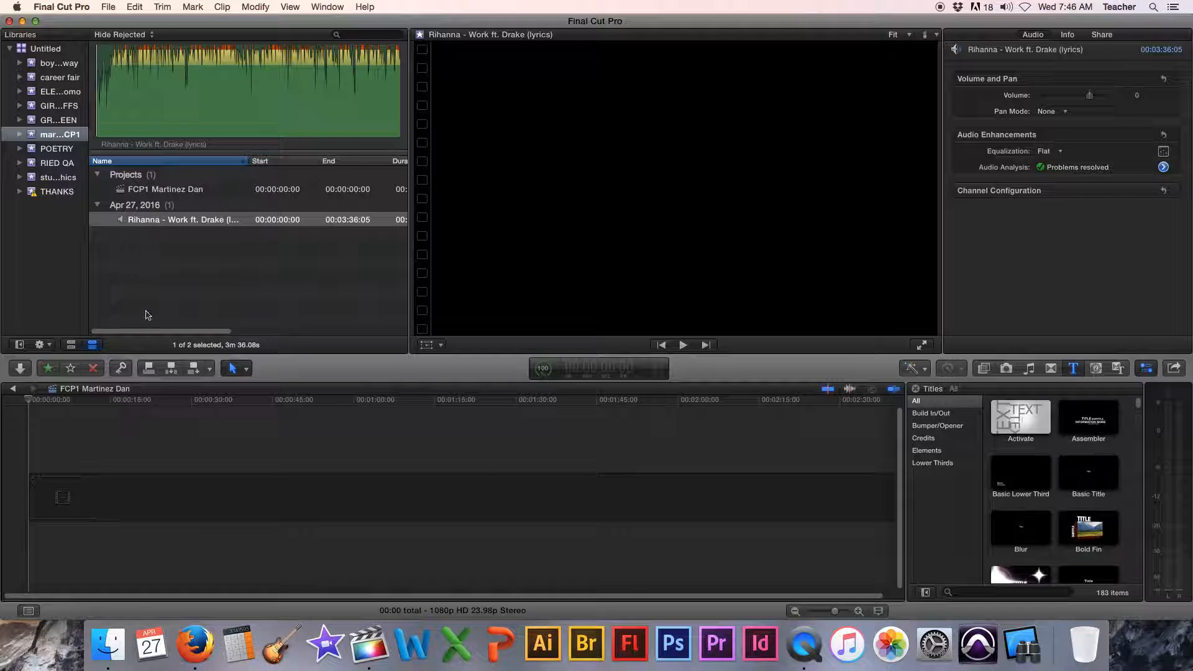
click(123, 222)
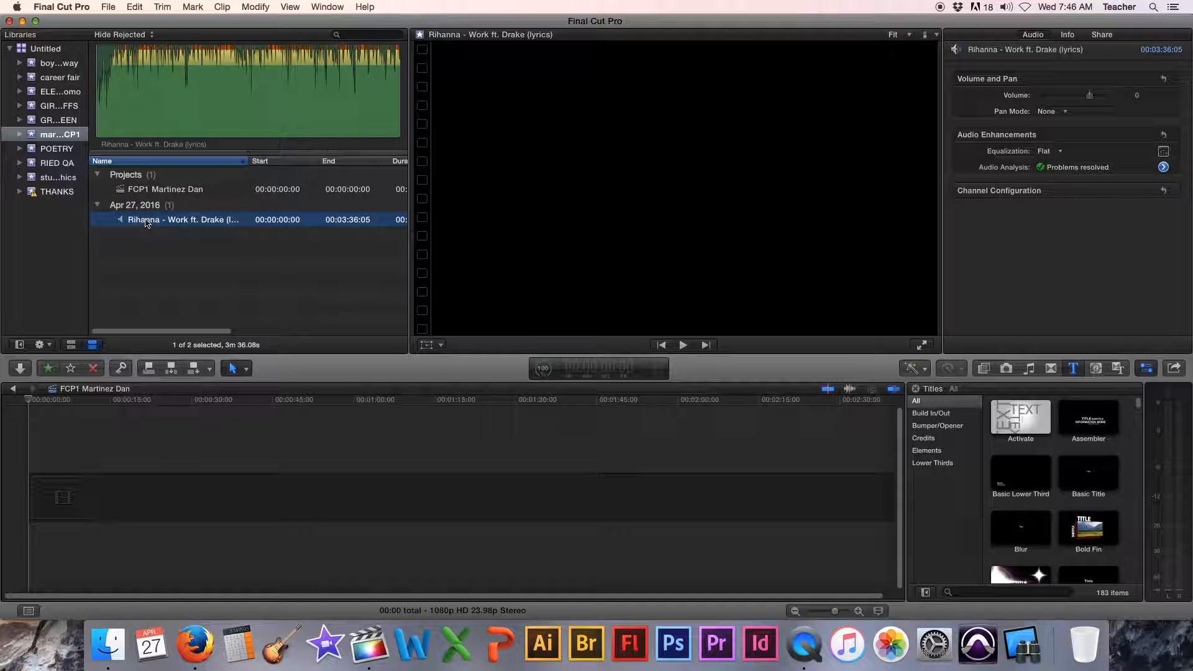
click(116, 128)
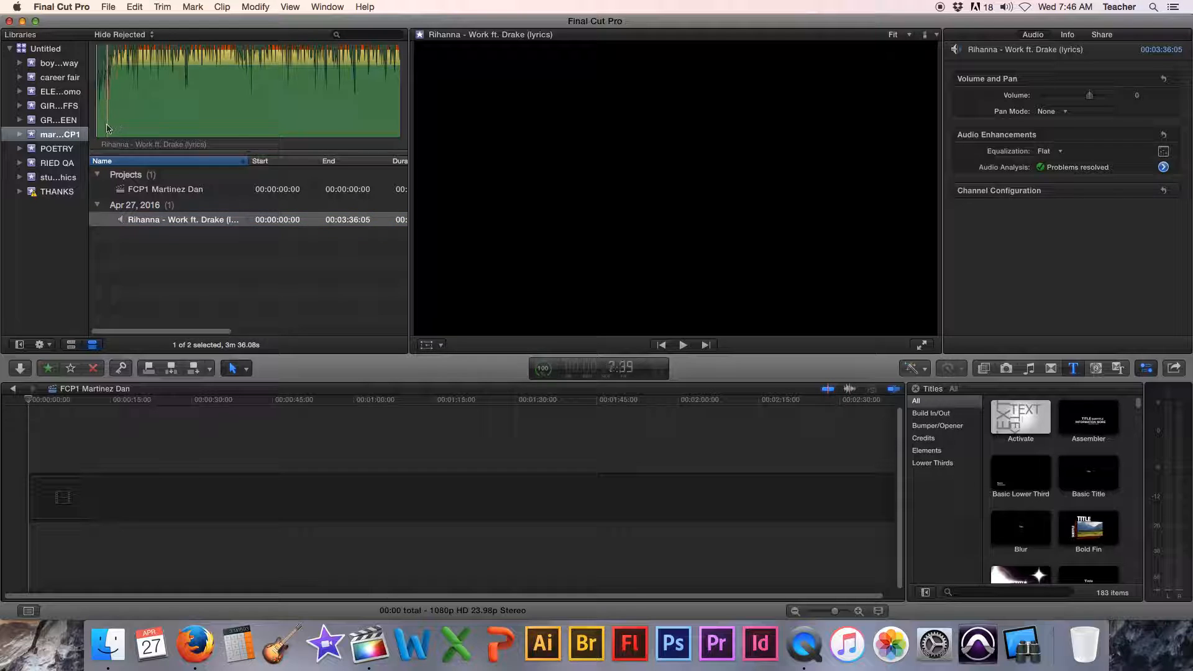
key(space)
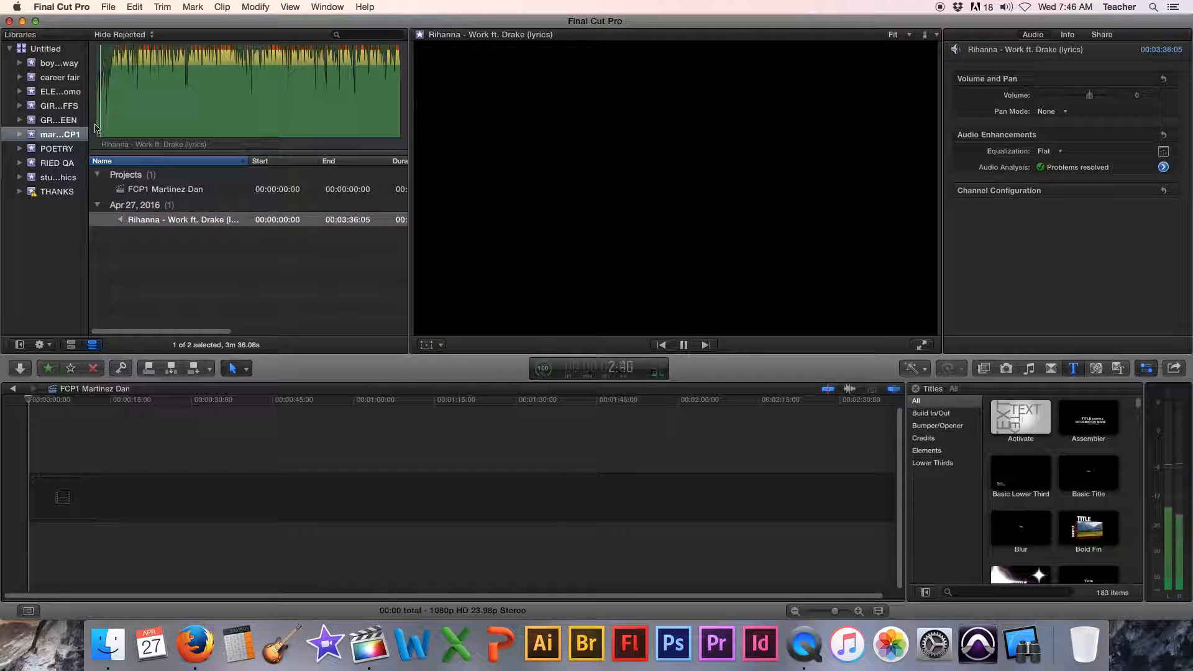
key(space)
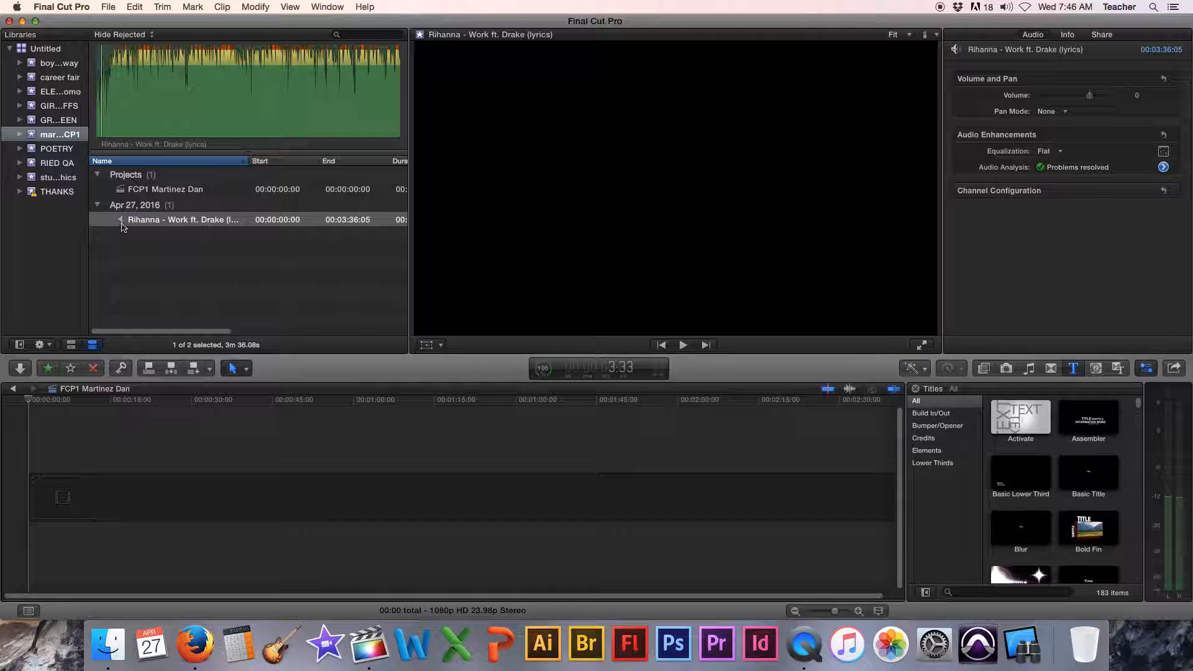
drag(122, 224, 98, 491)
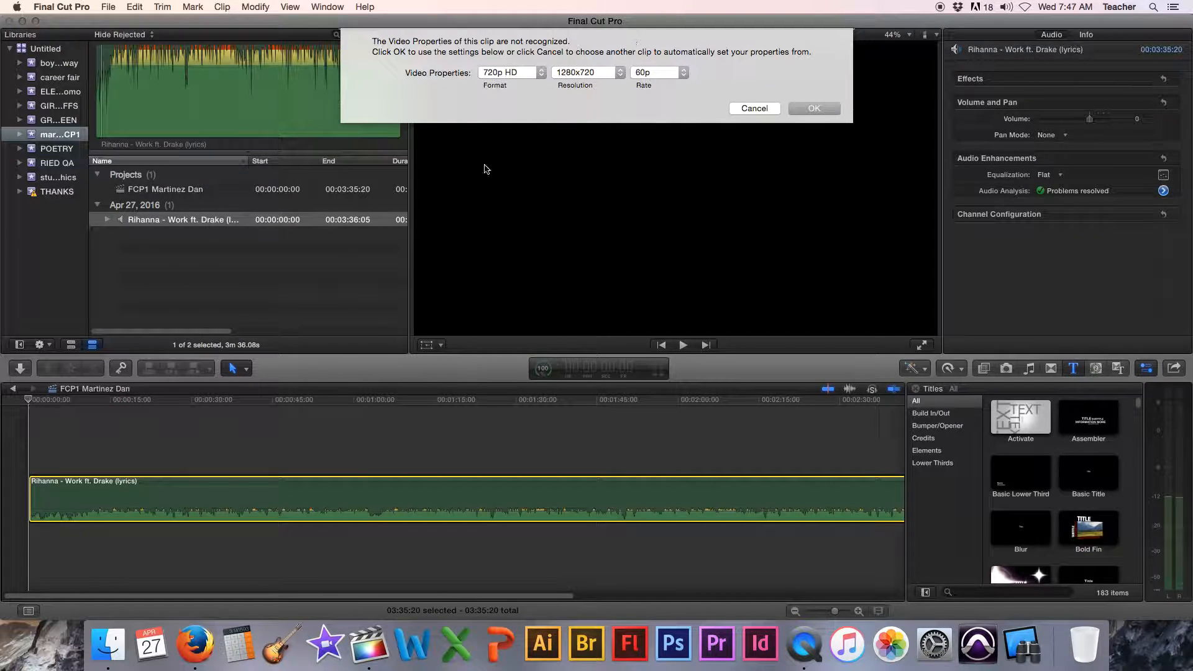
click(814, 110)
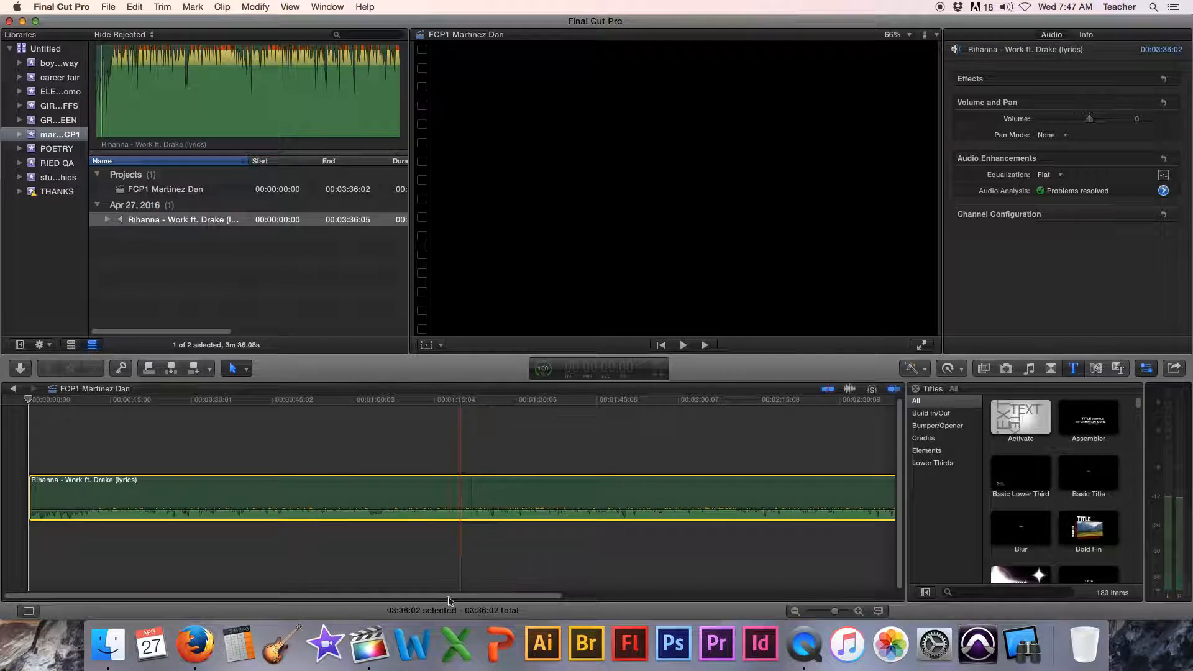
- Scroll and zoom the timeline and play back the project to review the audio clip
scroll(168, 601, right, 5)
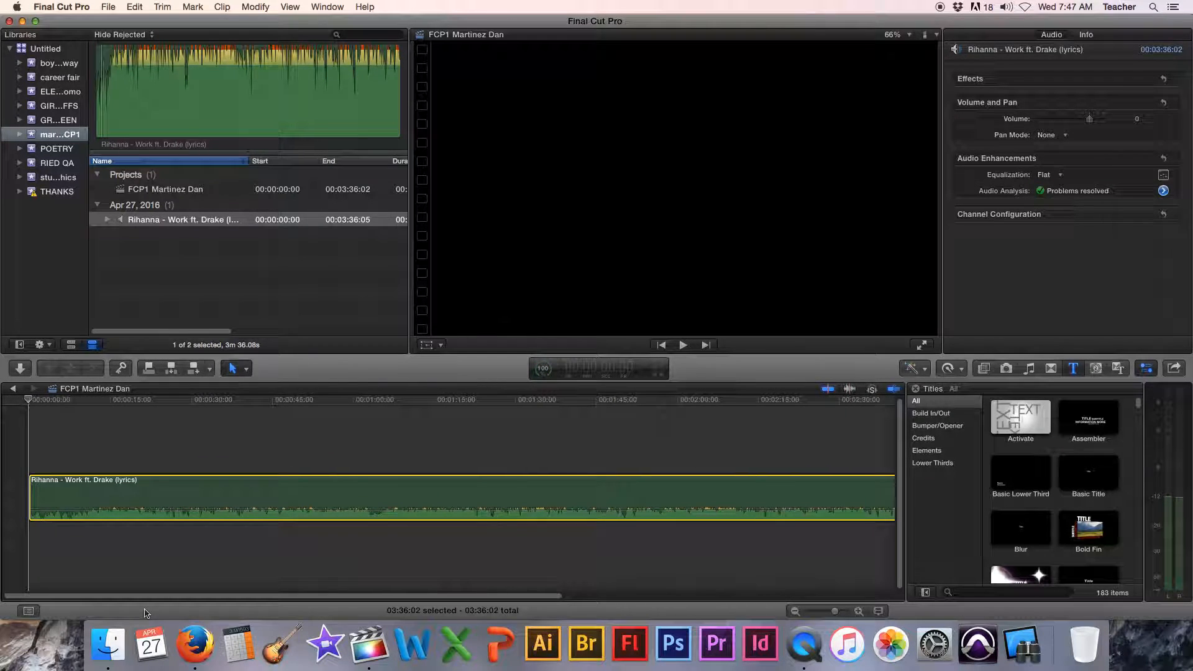
scroll(261, 612, right, 5)
scroll(330, 611, left, 6)
scroll(124, 612, right, 5)
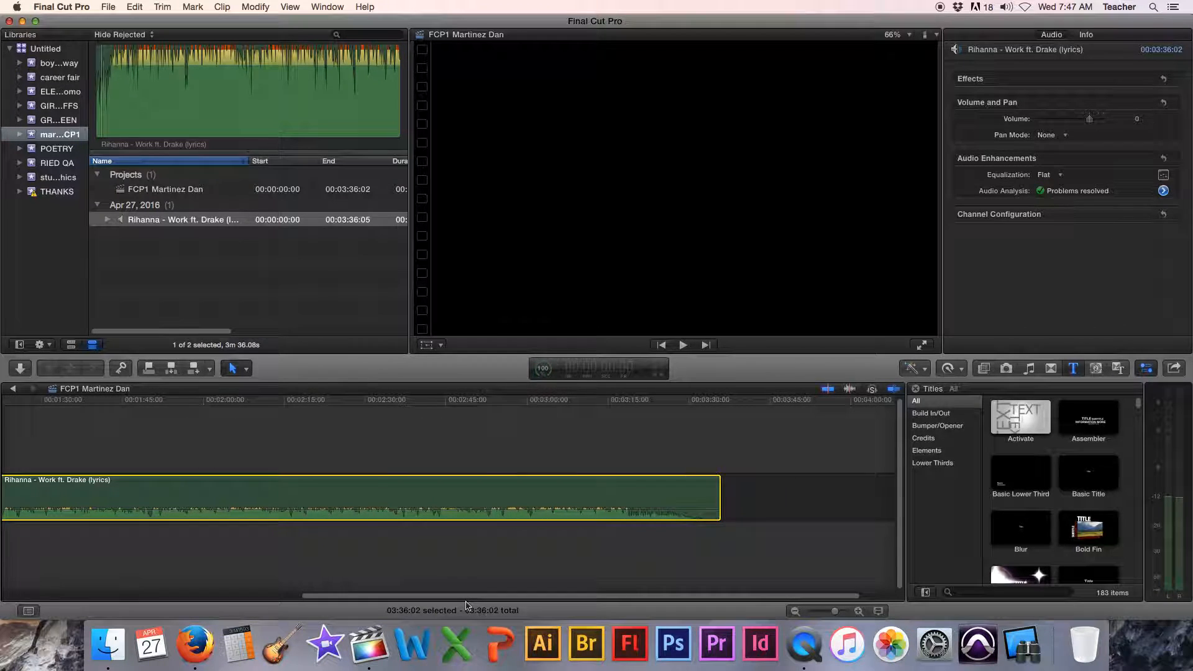
scroll(160, 602, left, 5)
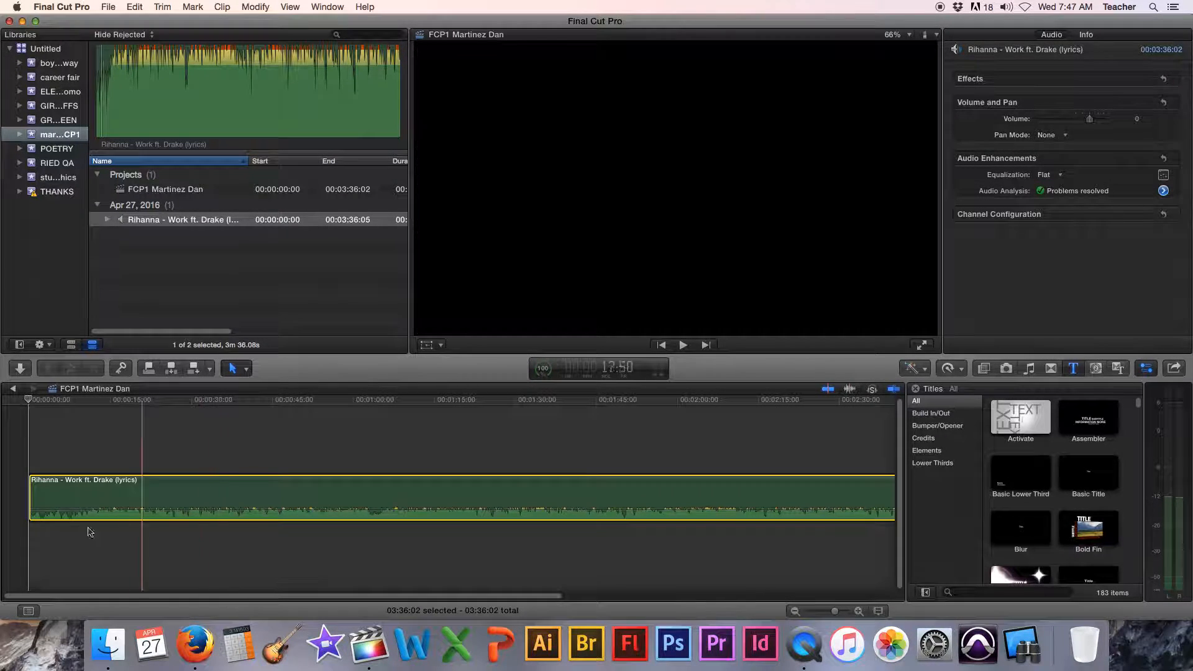
drag(836, 615, 831, 613)
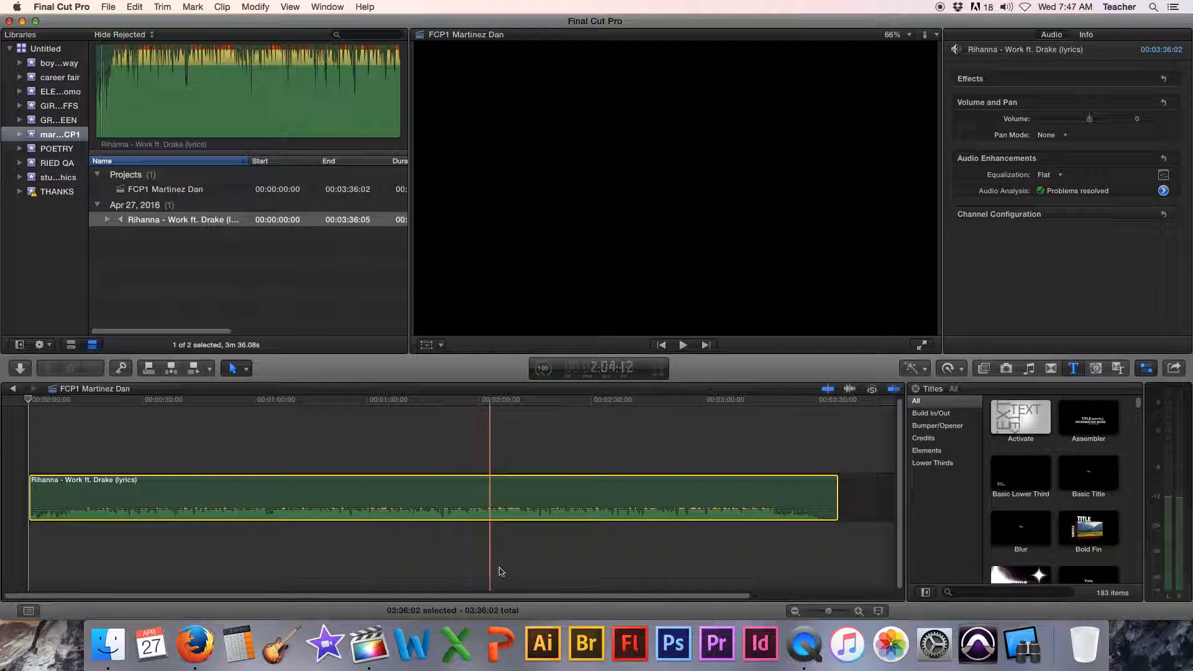
drag(830, 612, 841, 617)
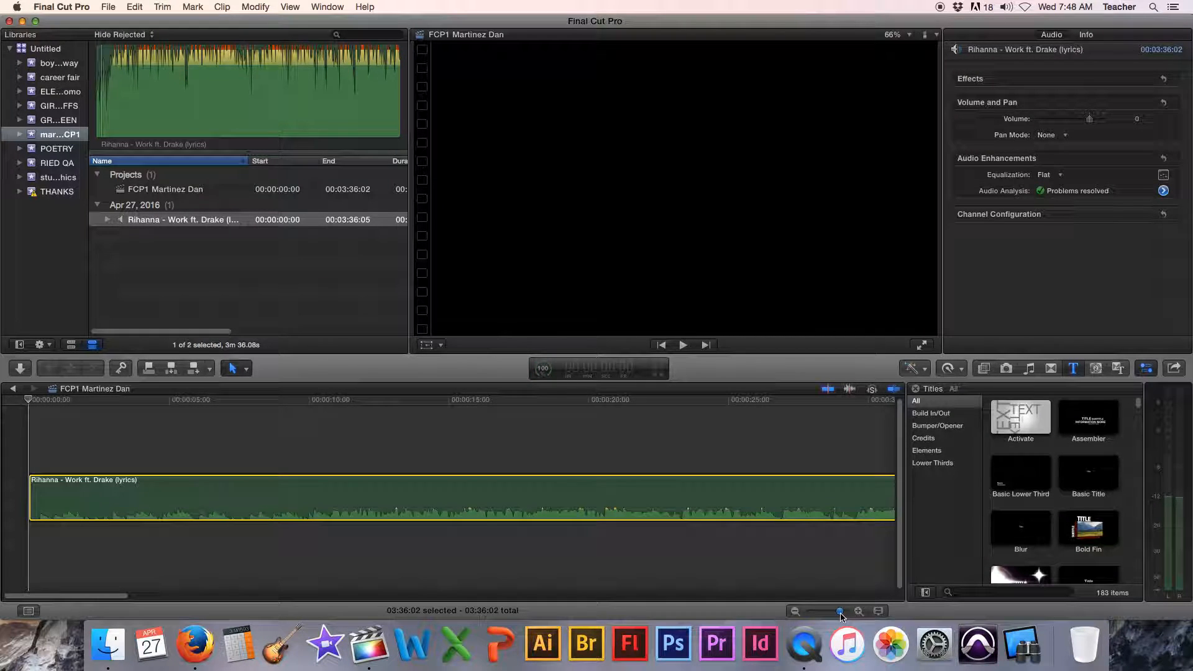
drag(841, 616, 837, 616)
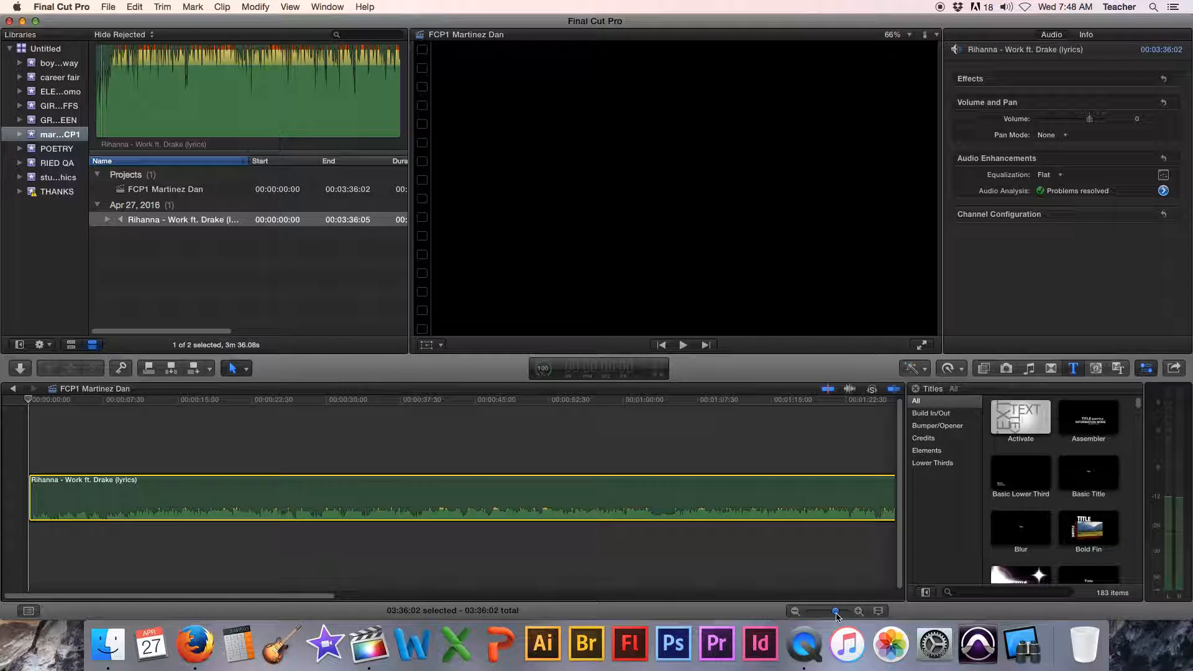
drag(837, 616, 829, 617)
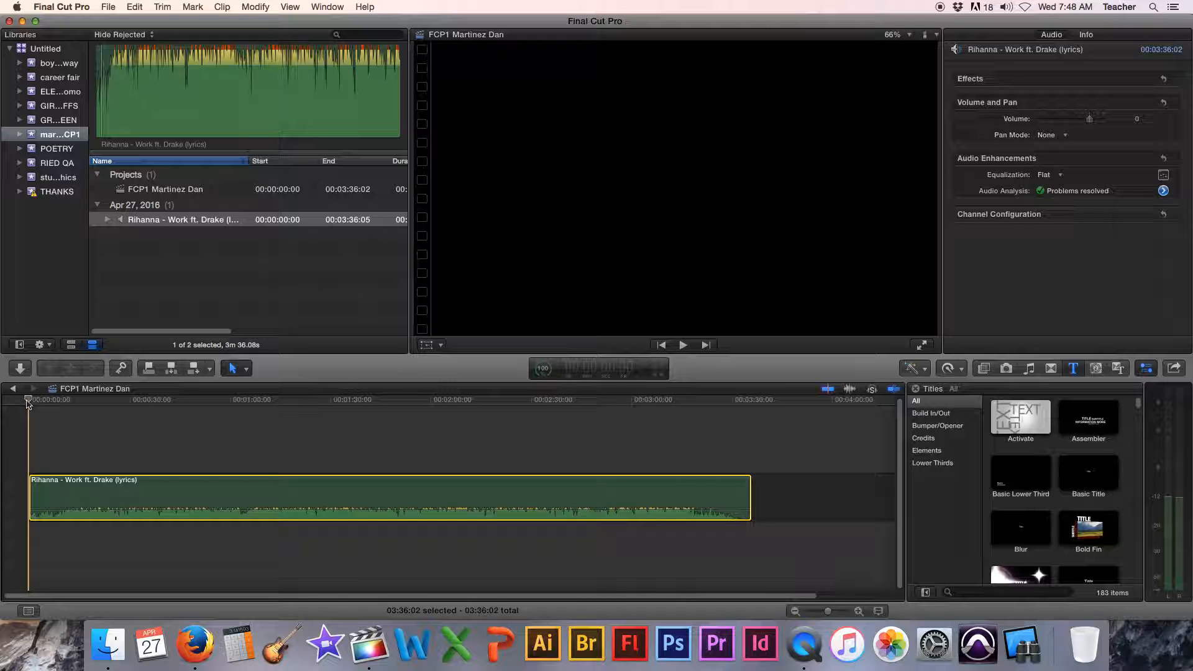
key(space)
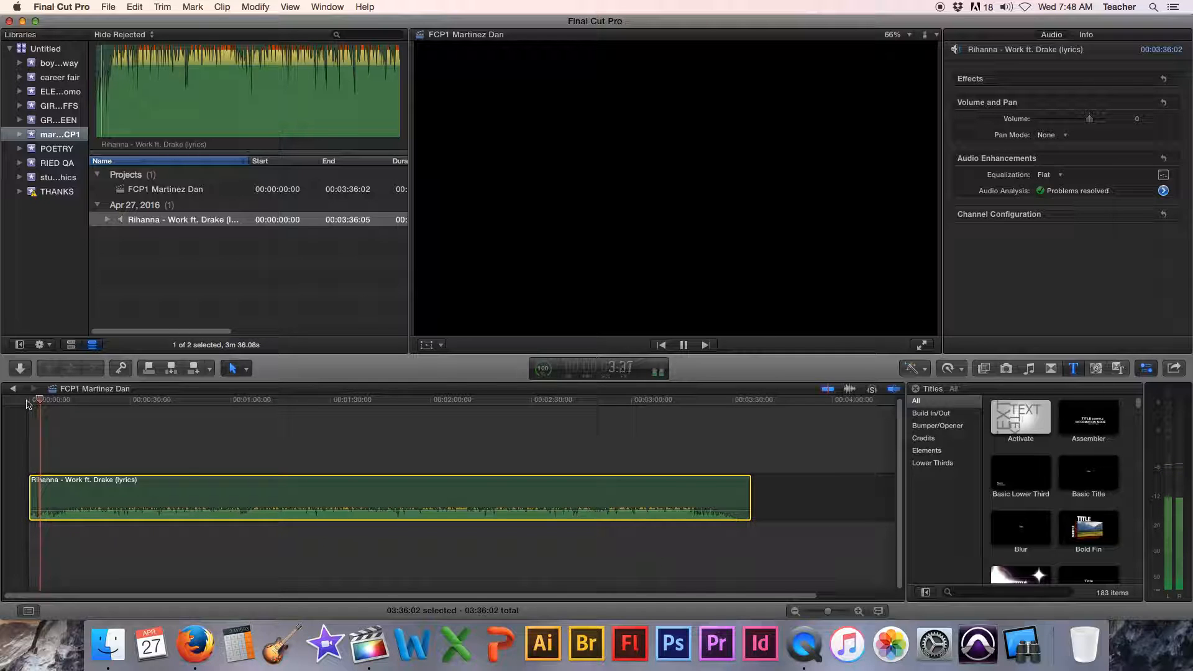
key(space)
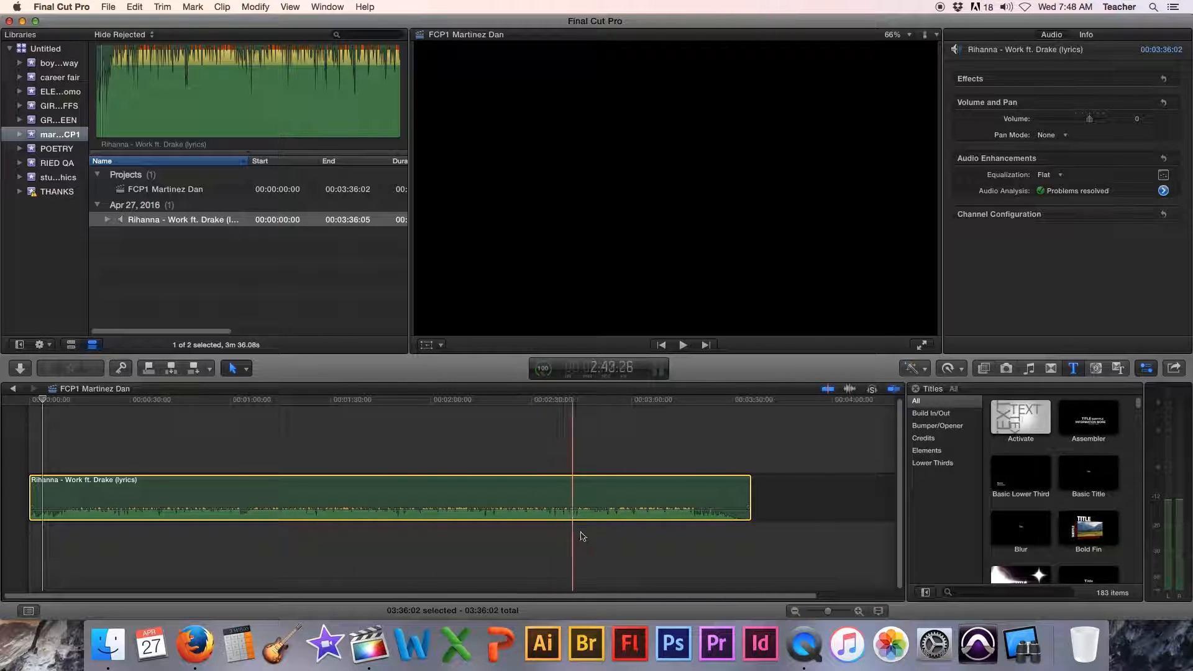
- Open the titles browser and place a Boogie Lights title above the beginning of the audio clip
click(1075, 371)
click(1075, 371)
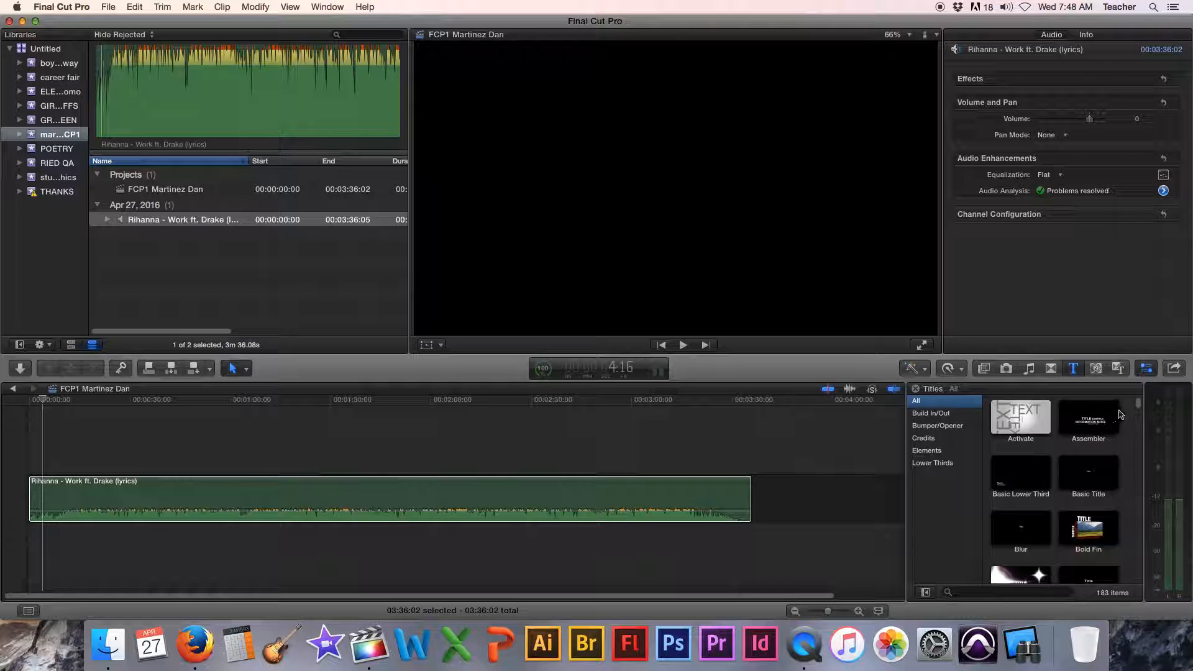
mouse_move(1139, 406)
mouse_down()
mouse_move(1138, 504)
mouse_move(1138, 399)
mouse_up()
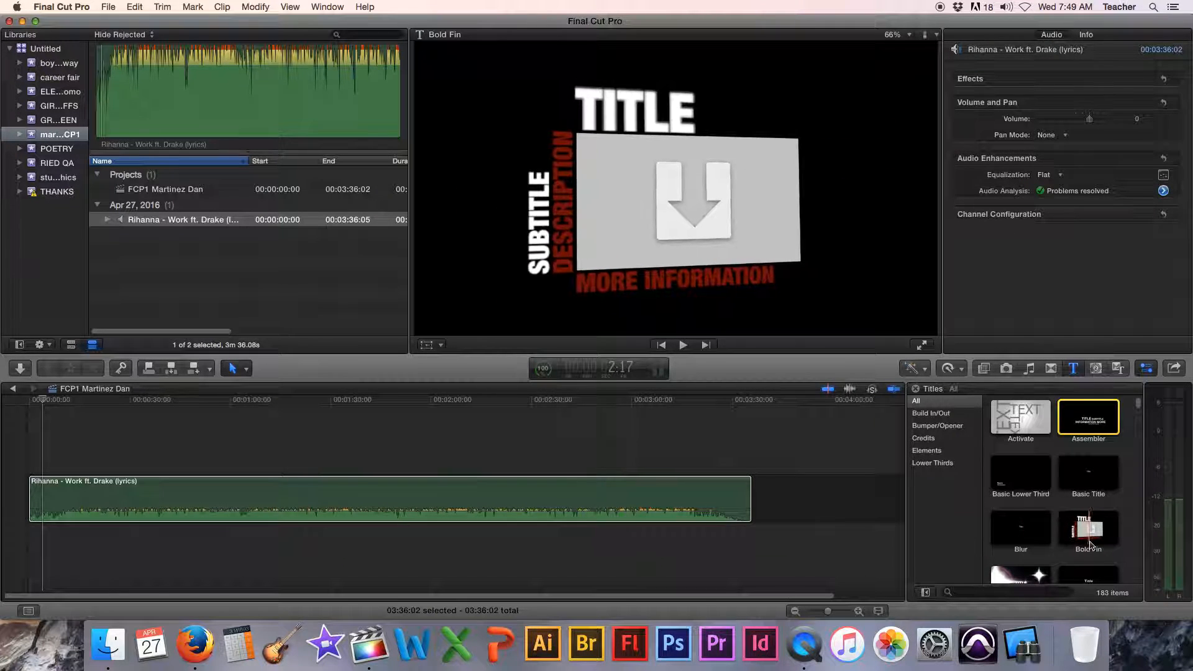
drag(1138, 402, 1139, 411)
scroll(1126, 425, up, 2)
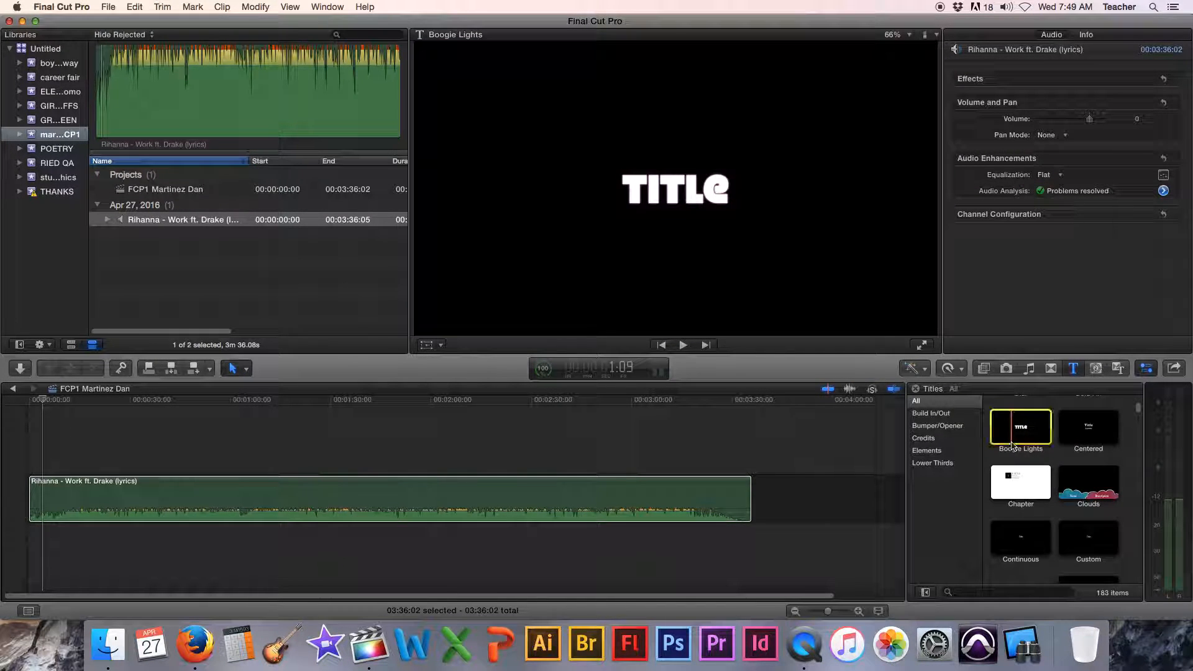
drag(1010, 440, 50, 460)
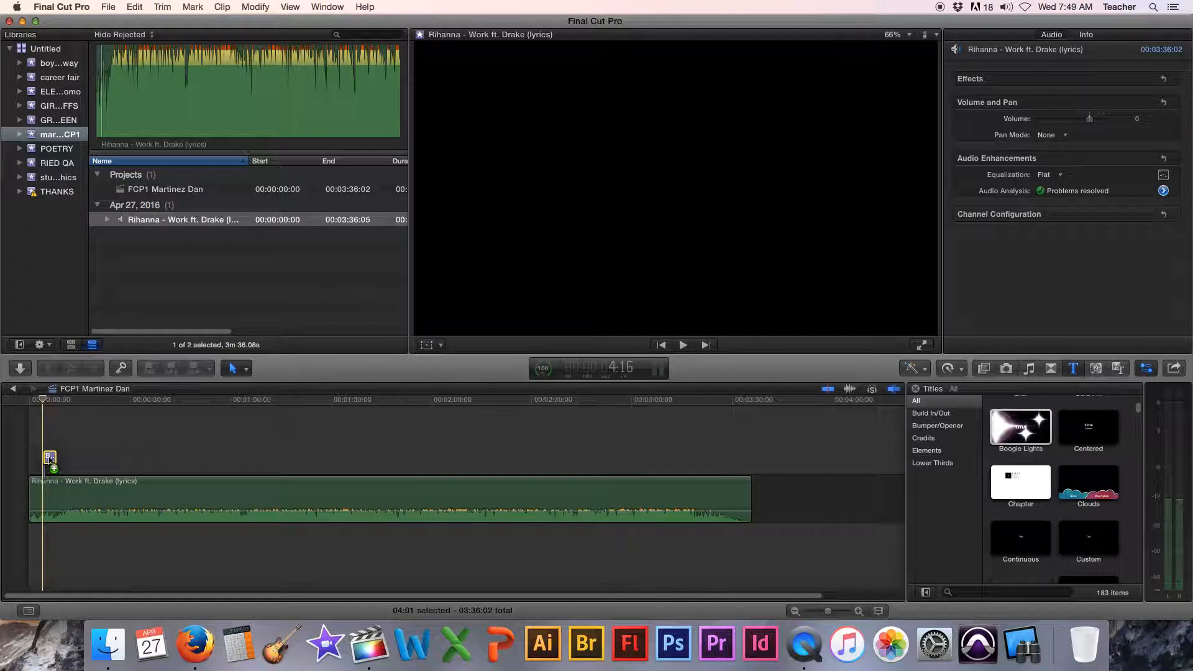
mouse_move(50, 458)
mouse_down()
mouse_move(64, 460)
mouse_move(49, 461)
mouse_up()
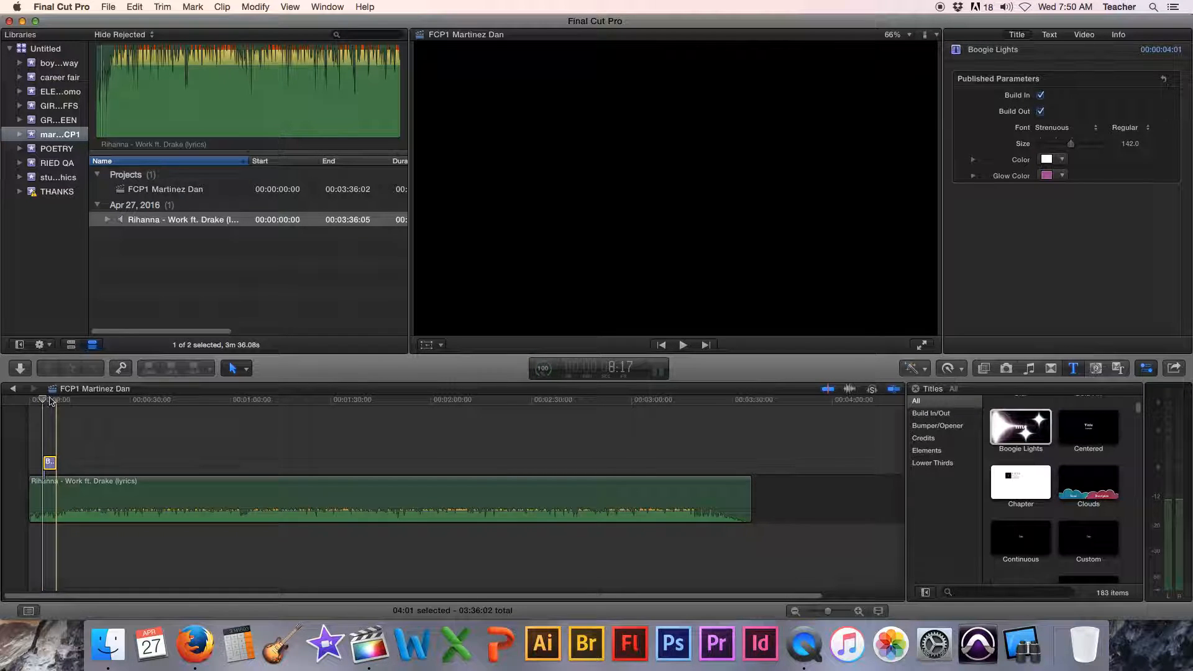
- Replace the Boogie Lights title's text with "these are the lyrics"
click(56, 401)
drag(833, 616, 840, 615)
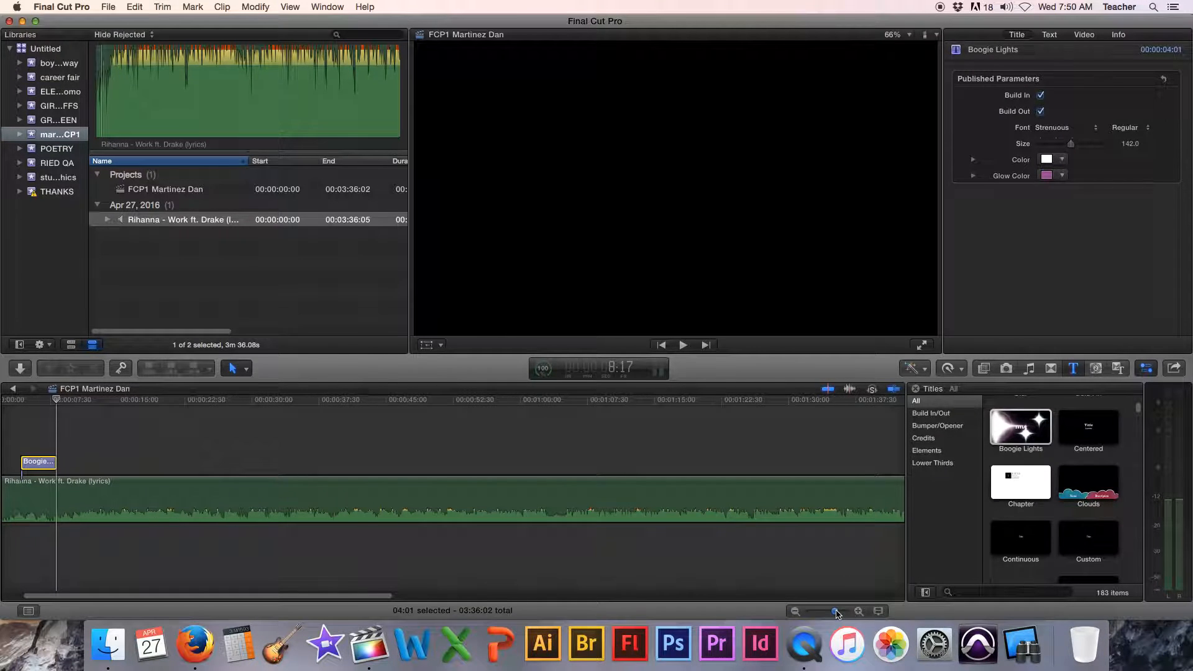
click(38, 401)
double_click(662, 196)
double_click(662, 195)
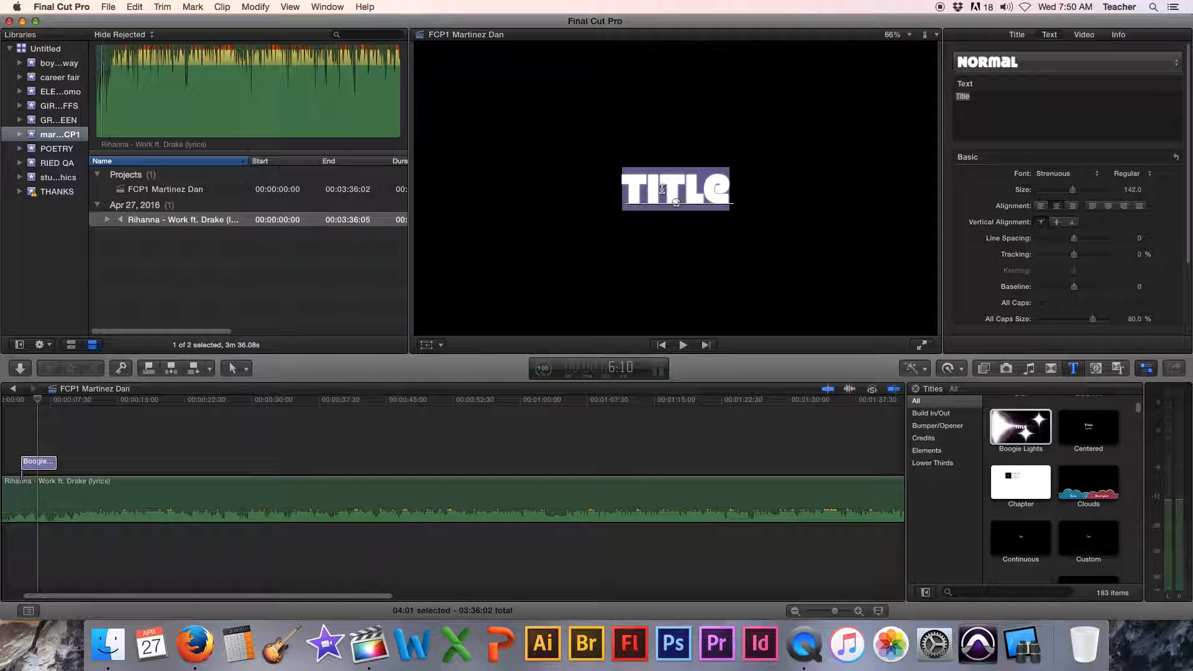
text(these a)
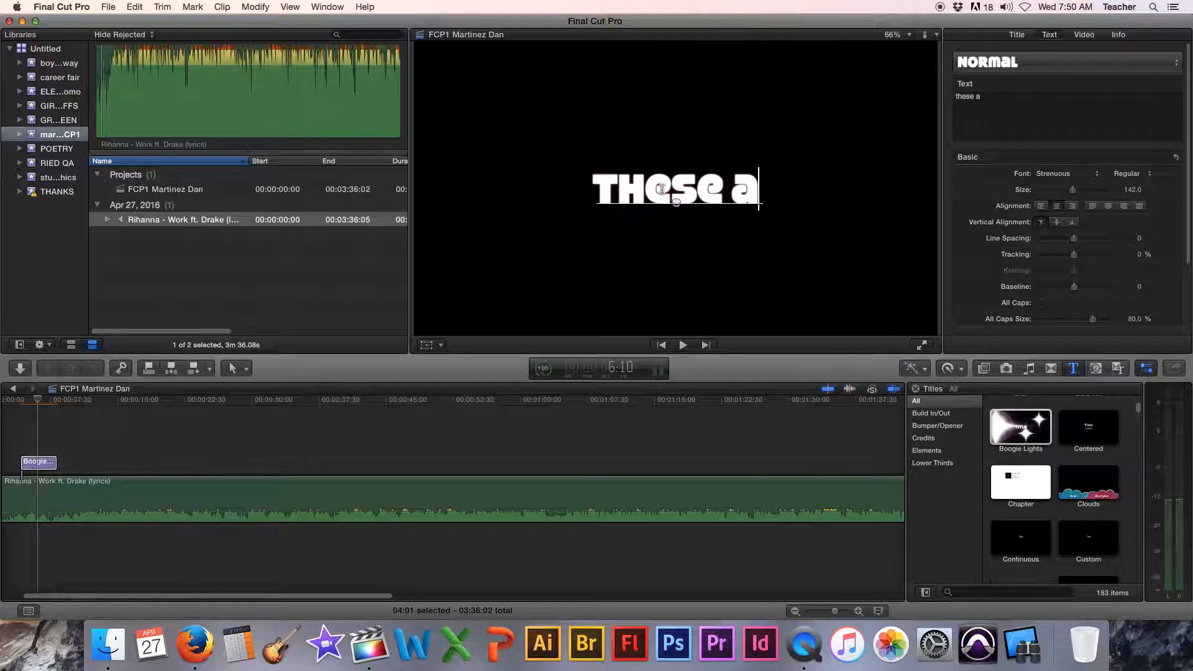
text(re the l)
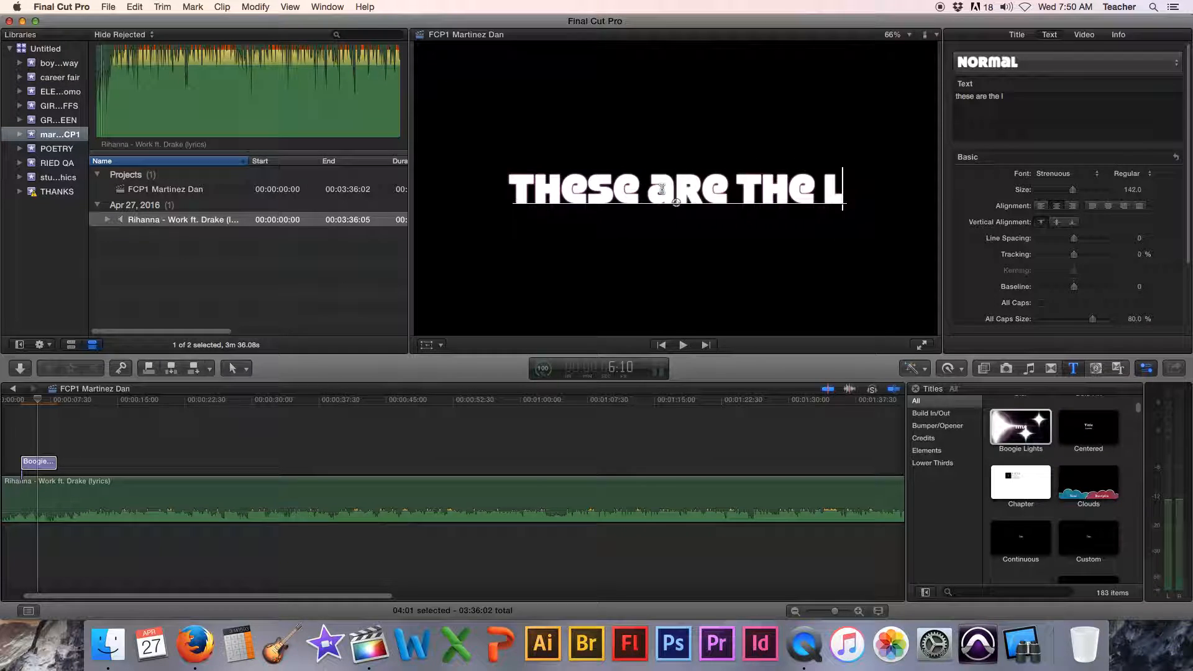
text(yrics)
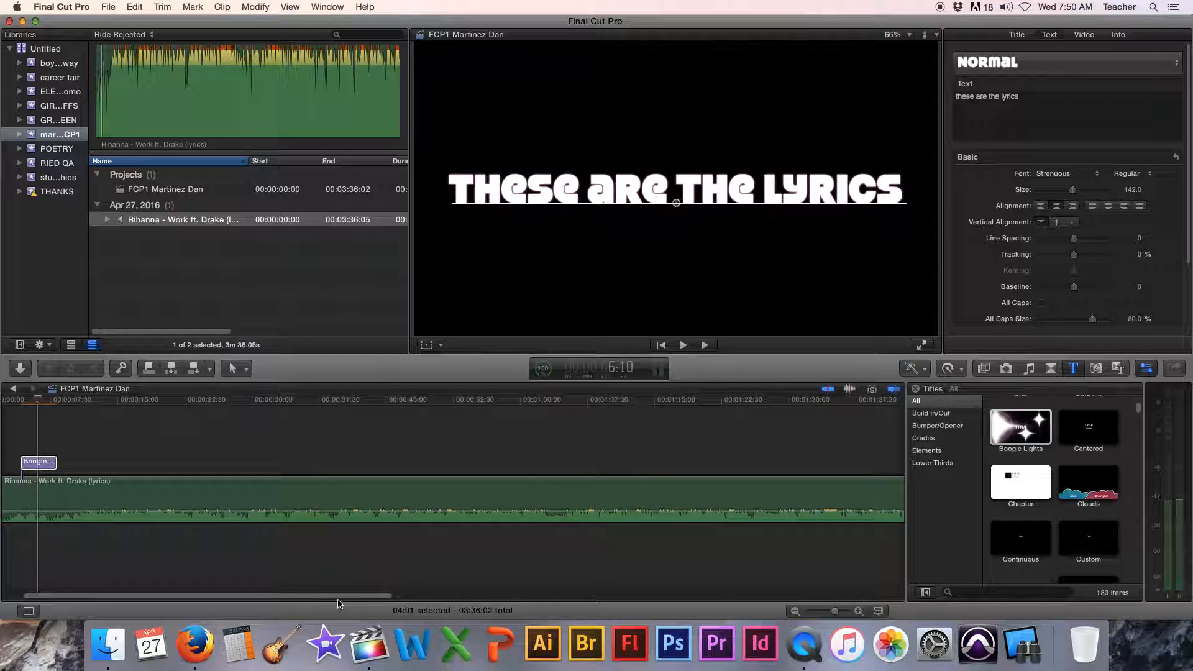
- Play the project from the start to preview the lyric title over the song
drag(338, 598, 303, 598)
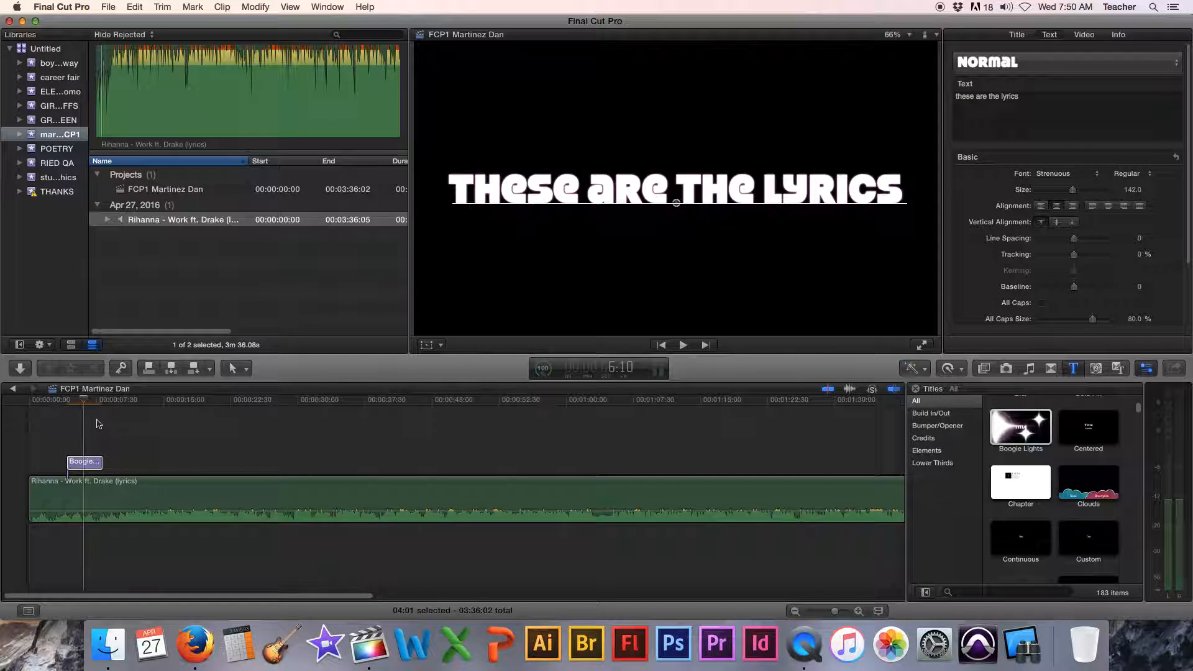
click(49, 406)
key(space)
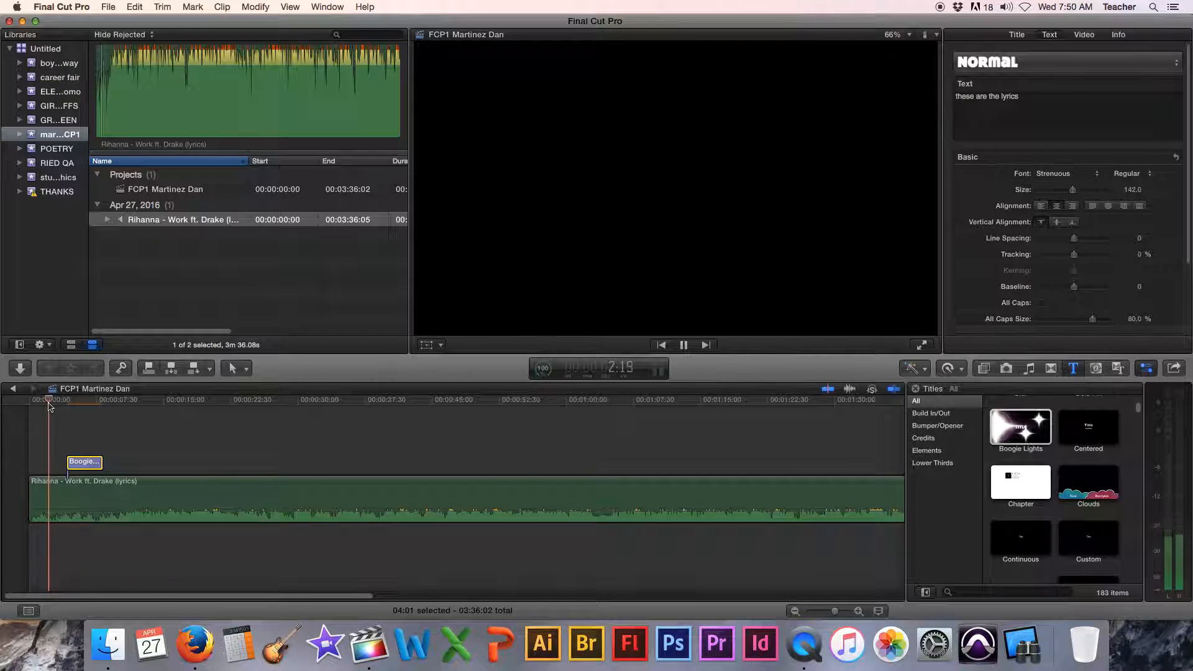